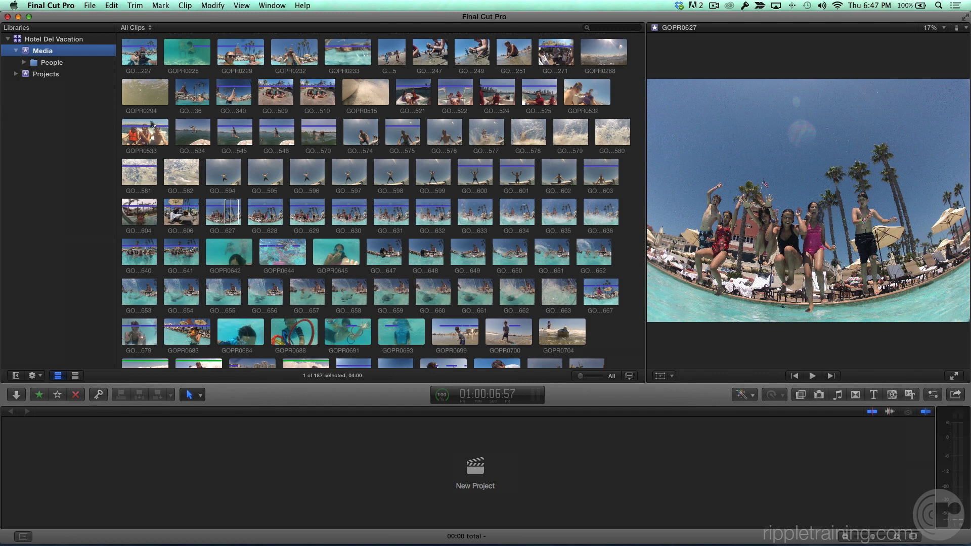
- Create a smart collection named Photos inside the Media event
{"action": "scroll", "coordinate": [155, 125], "scroll_direction": "down", "scroll_amount": 5}
{"action": "scroll", "coordinate": [156, 124], "scroll_direction": "down", "scroll_amount": 5}
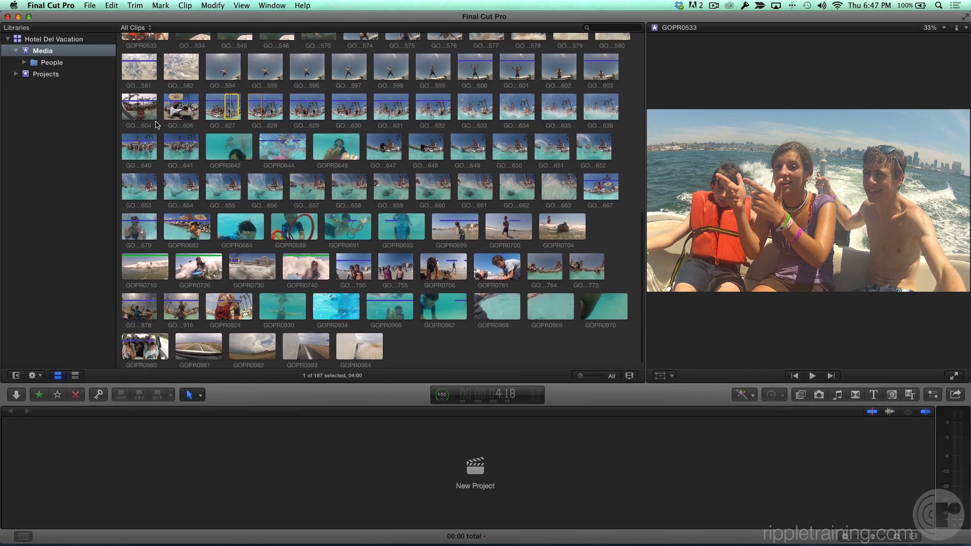
{"action": "scroll", "coordinate": [156, 124], "scroll_direction": "up", "scroll_amount": 3}
{"action": "scroll", "coordinate": [156, 124], "scroll_direction": "up", "scroll_amount": 5}
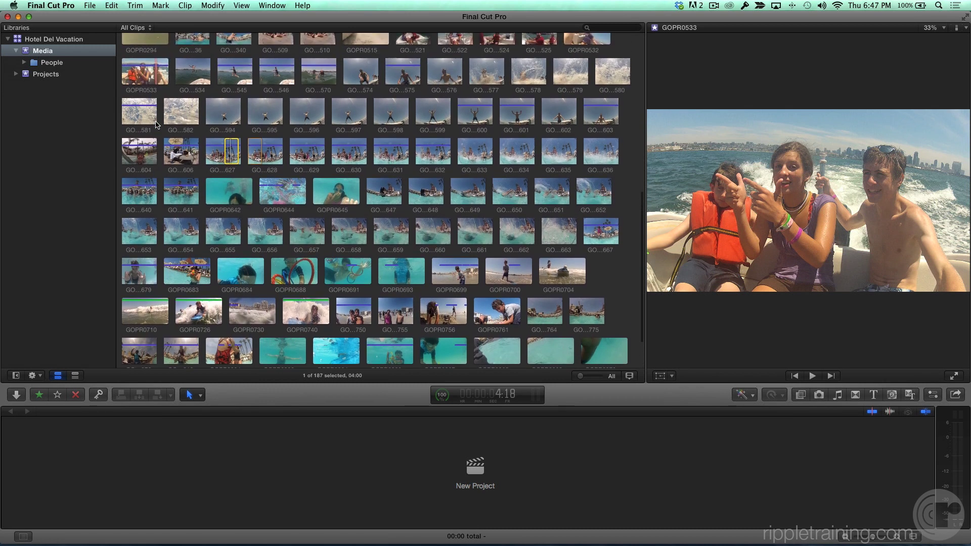
{"action": "scroll", "coordinate": [156, 125], "scroll_direction": "up", "scroll_amount": 3}
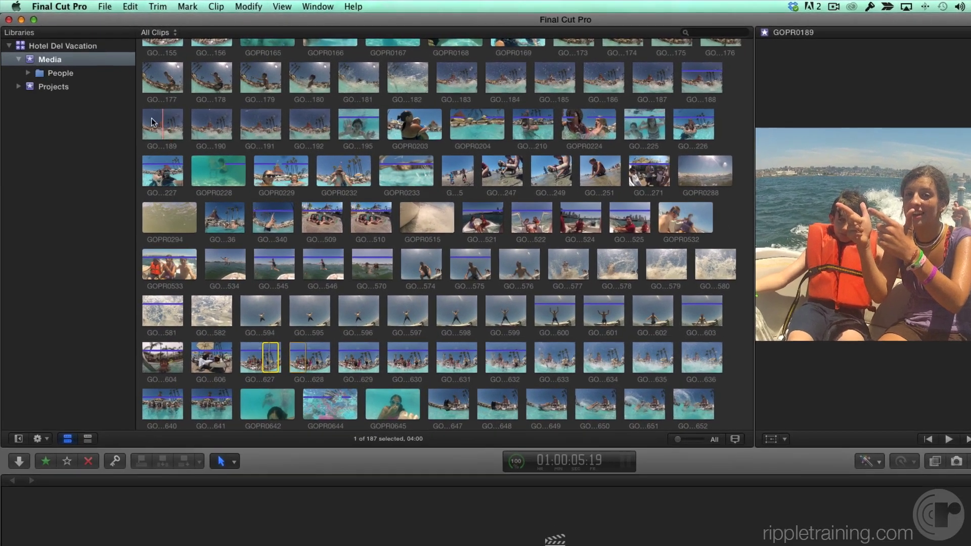
{"action": "left_click", "coordinate": [86, 51]}
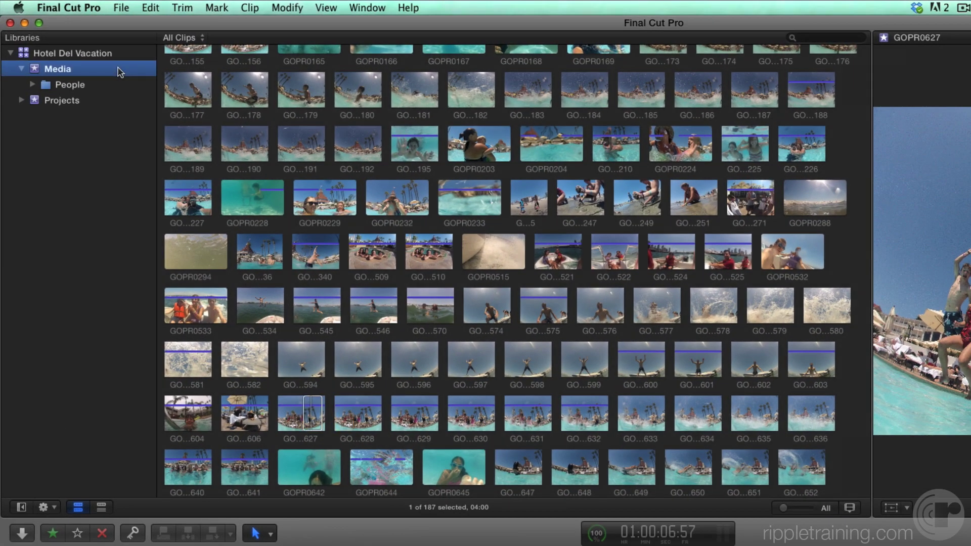
{"action": "key", "text": "alt+super+n"}
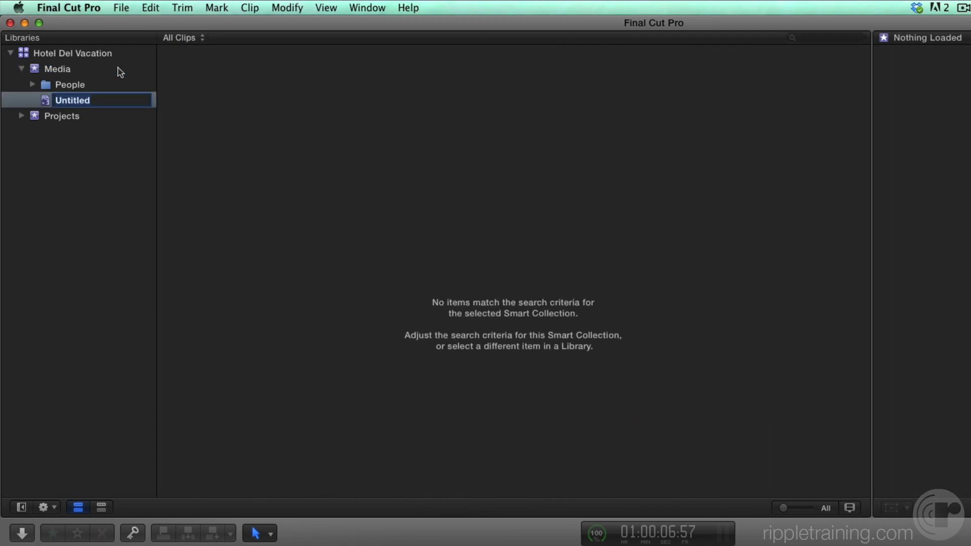
{"action": "type", "text": "Photos"}
{"action": "key", "text": "Return"}
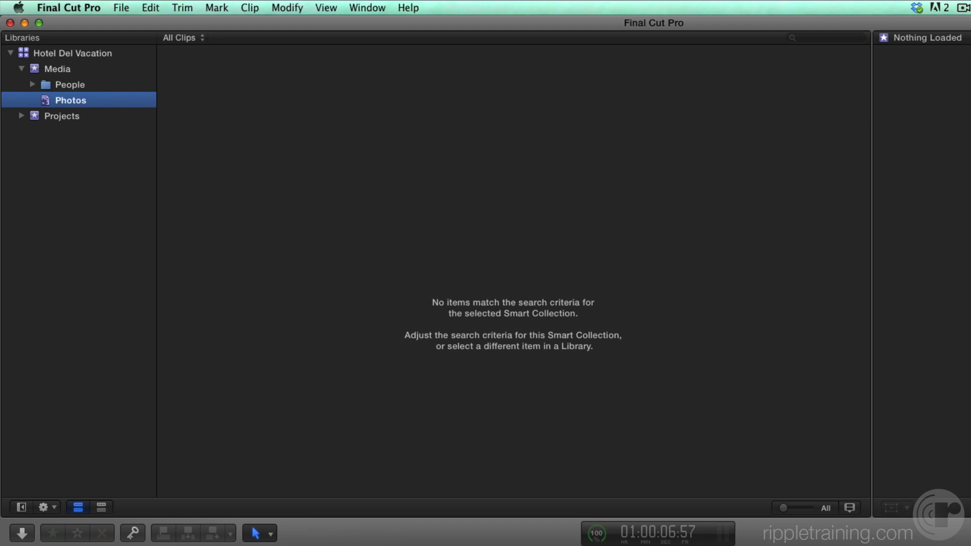
- Add a second smart collection named Video to the Media event
{"action": "key", "text": "alt+super+n"}
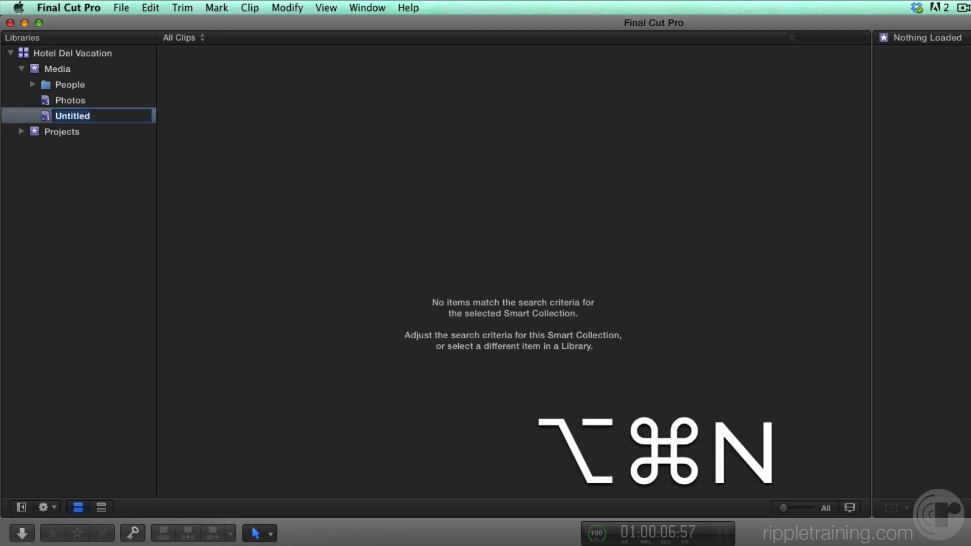
{"action": "type", "text": "Video"}
{"action": "key", "text": "Return"}
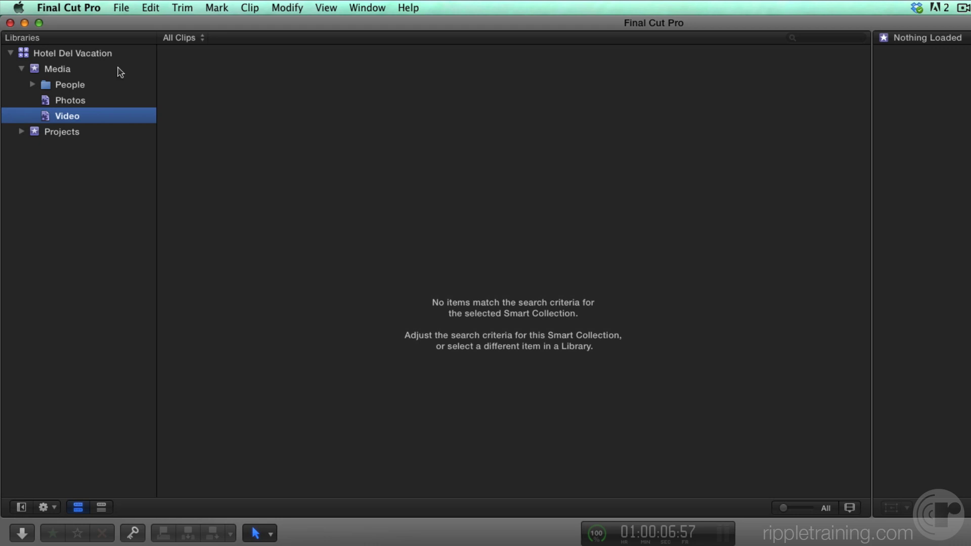
{"action": "left_click", "coordinate": [77, 102]}
- Add a Media Type rule set to Stills to the Photos collection, leaving 106 images
{"action": "double_click", "coordinate": [75, 101]}
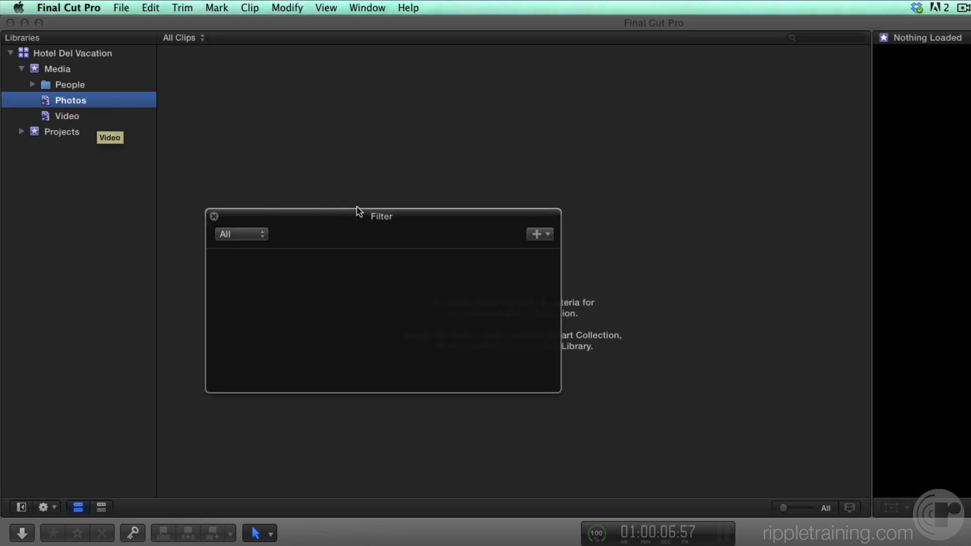
{"action": "left_click", "coordinate": [534, 235]}
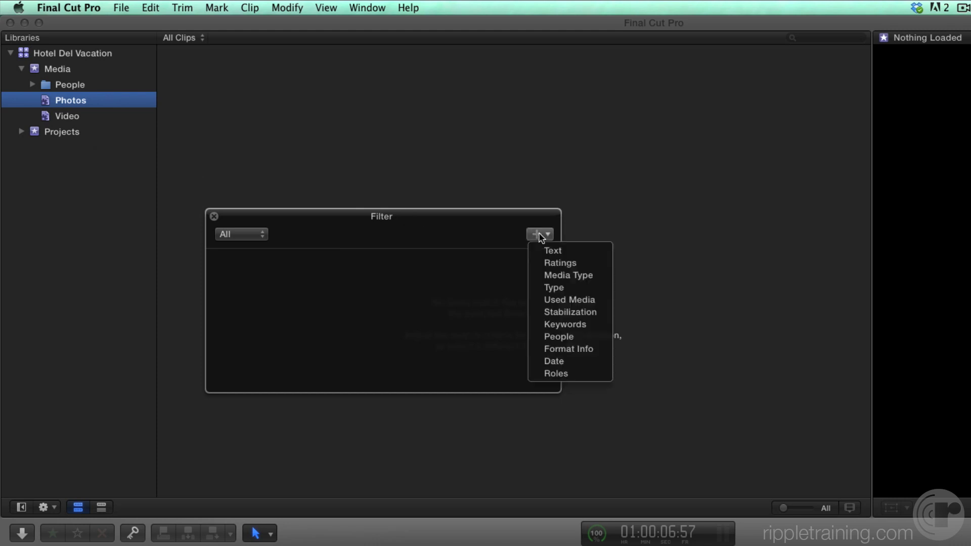
{"action": "left_click", "coordinate": [548, 277]}
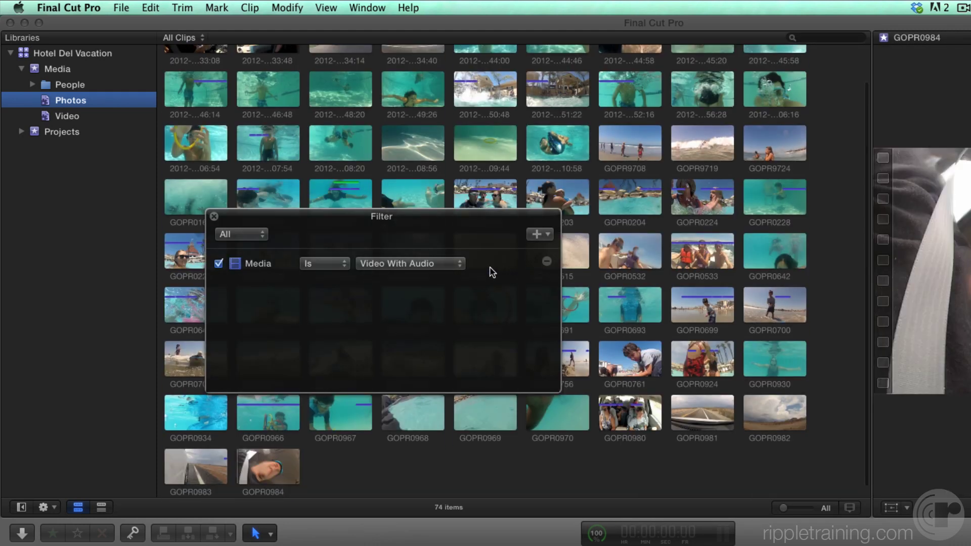
{"action": "left_click", "coordinate": [445, 263]}
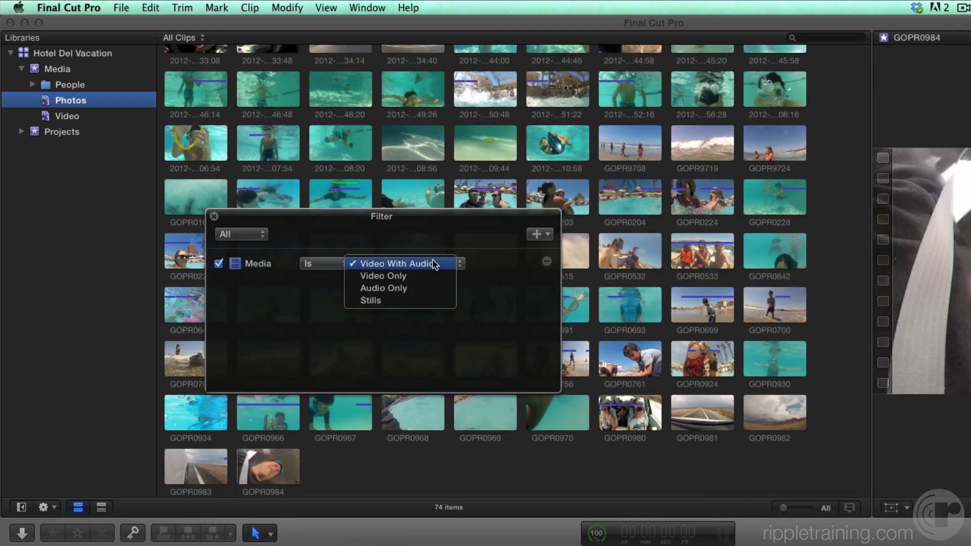
{"action": "left_click", "coordinate": [427, 301]}
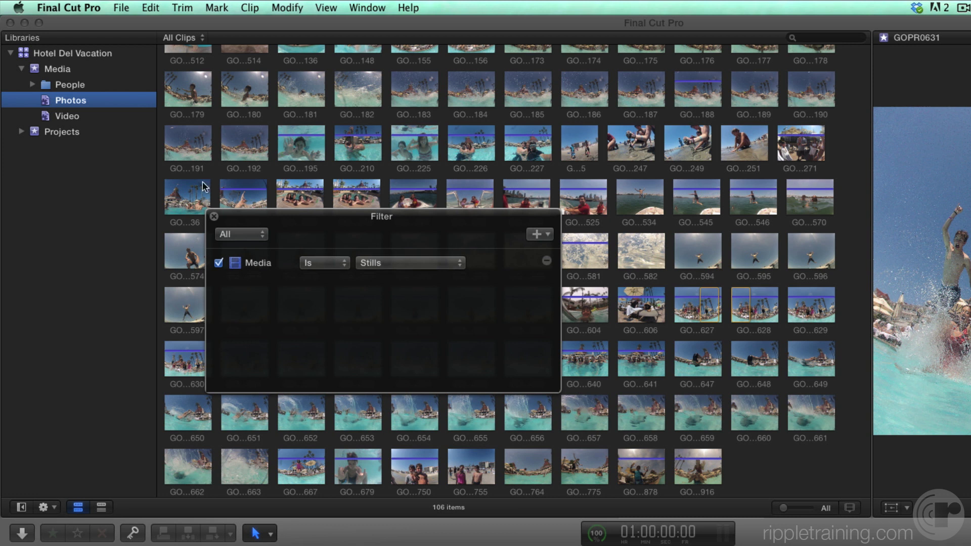
{"action": "left_click", "coordinate": [78, 120]}
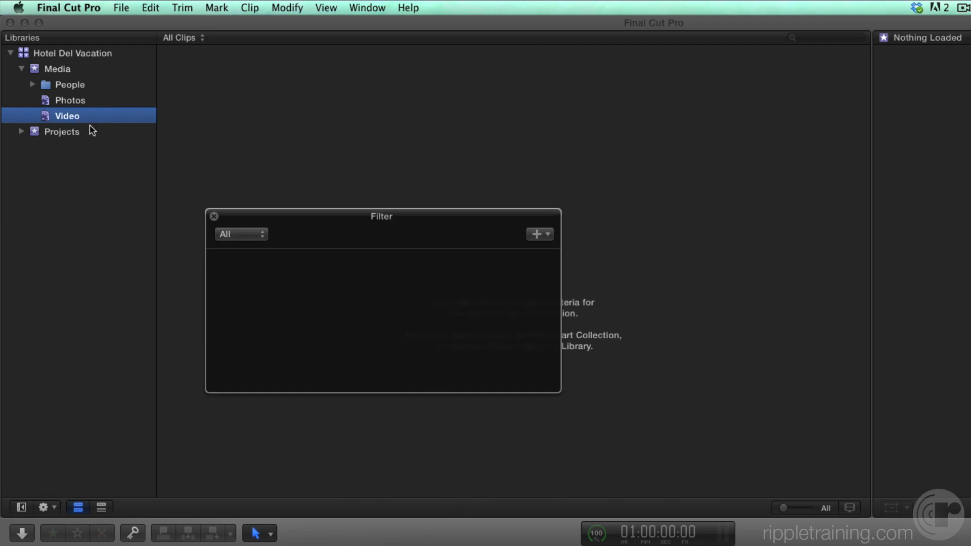
- Give the Video collection a Media Type rule of Video With Audio, leaving 74 clips
{"action": "left_click", "coordinate": [534, 234]}
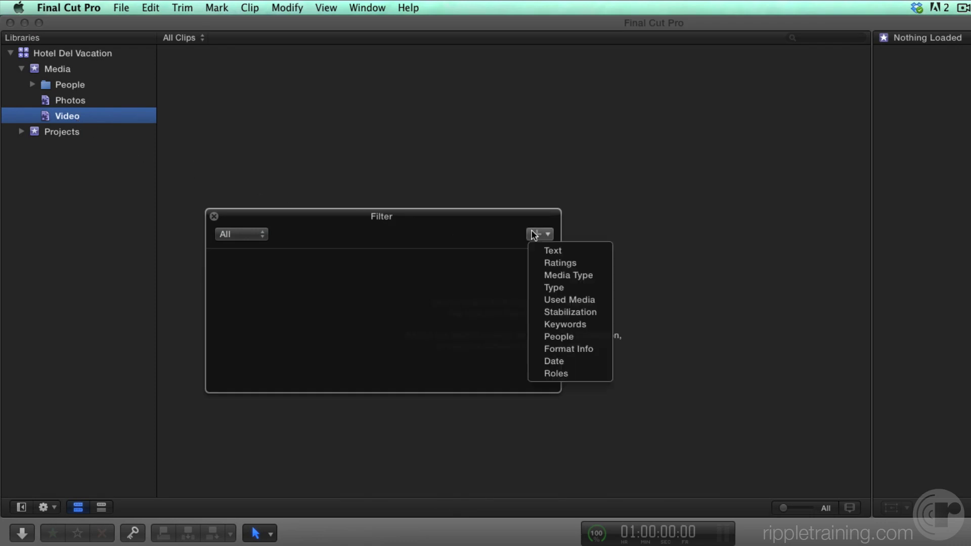
{"action": "left_click", "coordinate": [547, 276]}
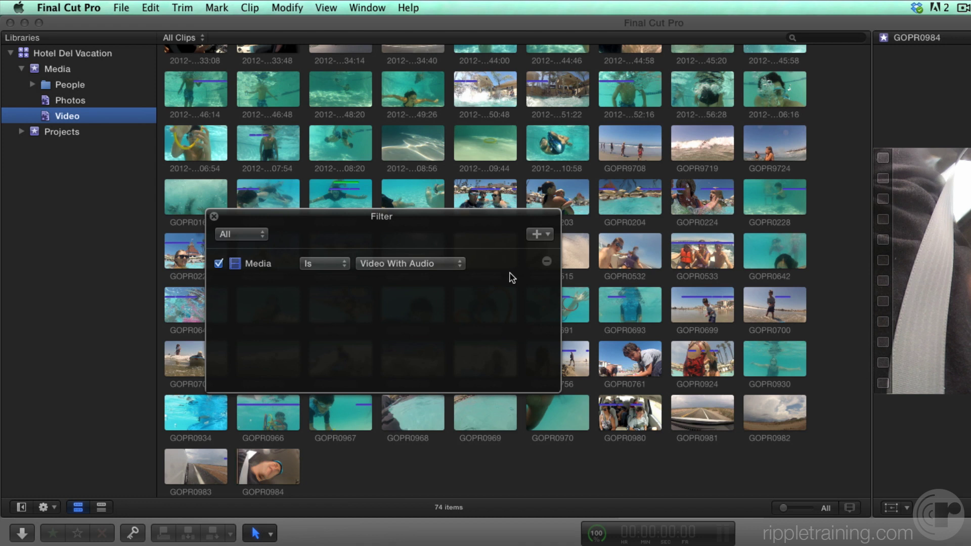
{"action": "left_click", "coordinate": [434, 263]}
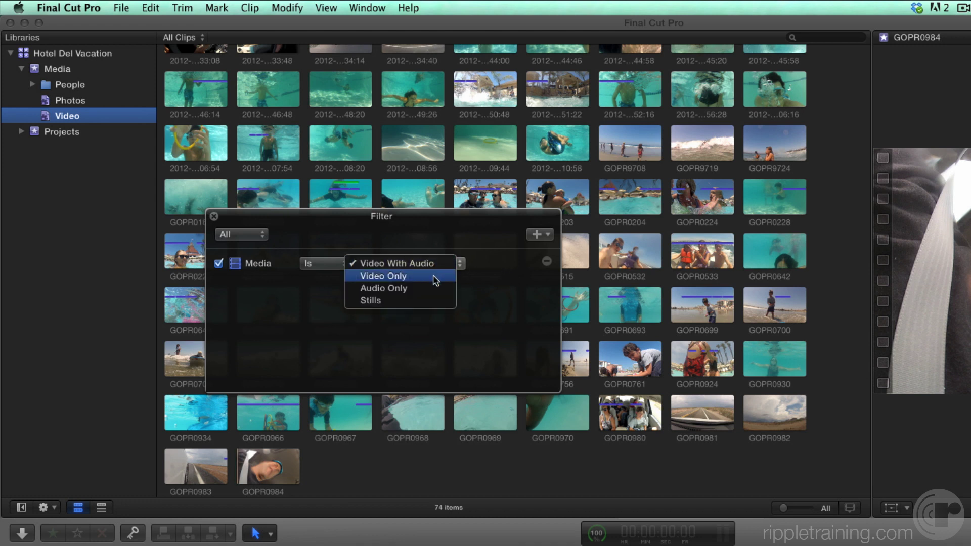
{"action": "left_click", "coordinate": [434, 276]}
{"action": "left_click", "coordinate": [447, 268]}
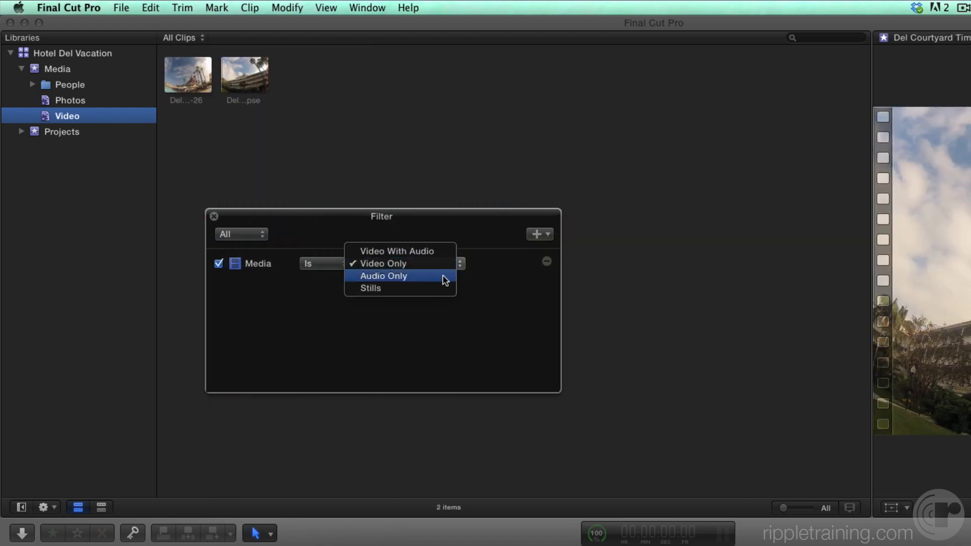
{"action": "left_click", "coordinate": [444, 277]}
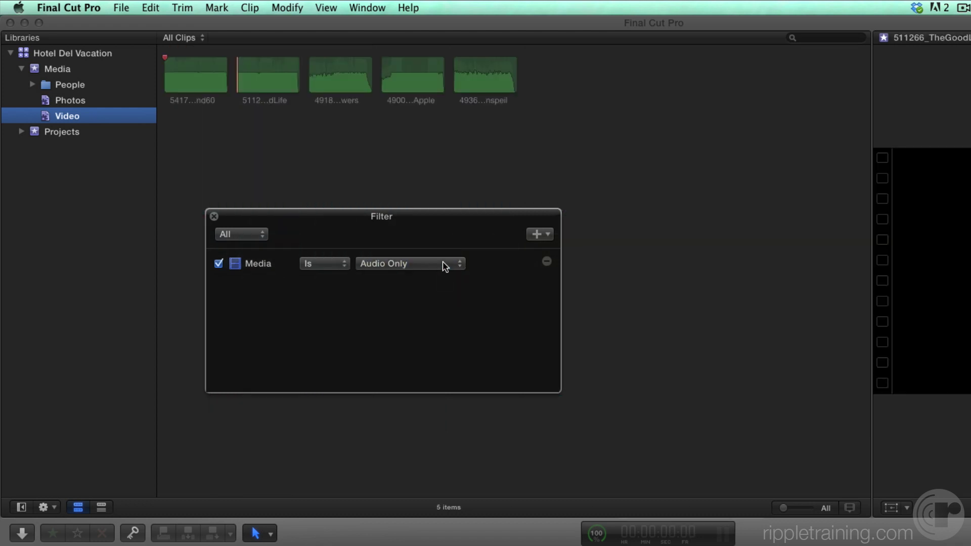
{"action": "left_click", "coordinate": [443, 264]}
{"action": "left_click", "coordinate": [440, 243]}
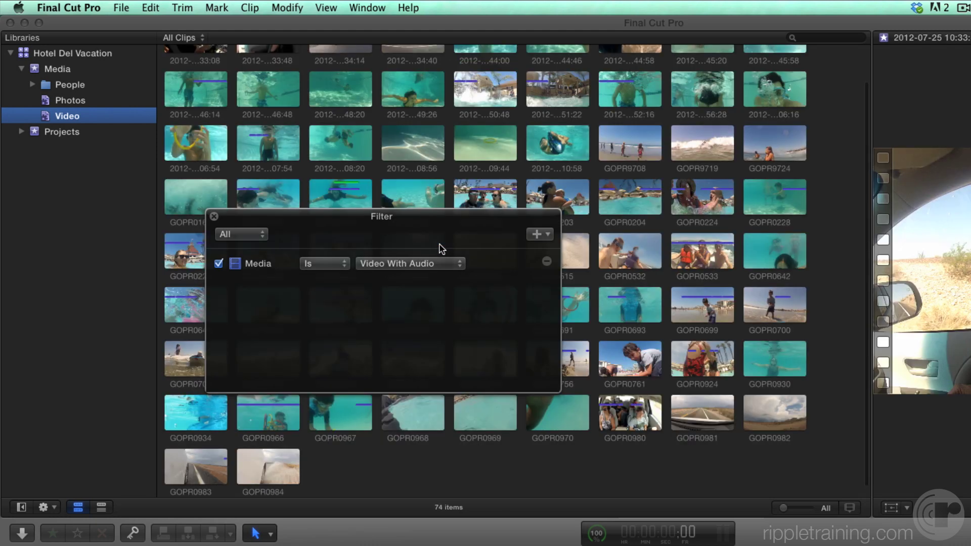
{"action": "left_click", "coordinate": [215, 217]}
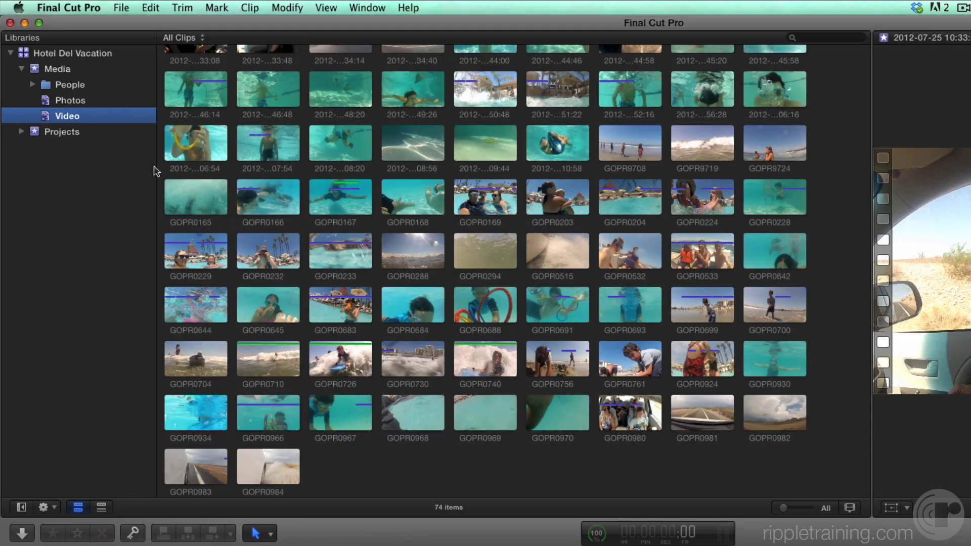
{"action": "left_click", "coordinate": [82, 105]}
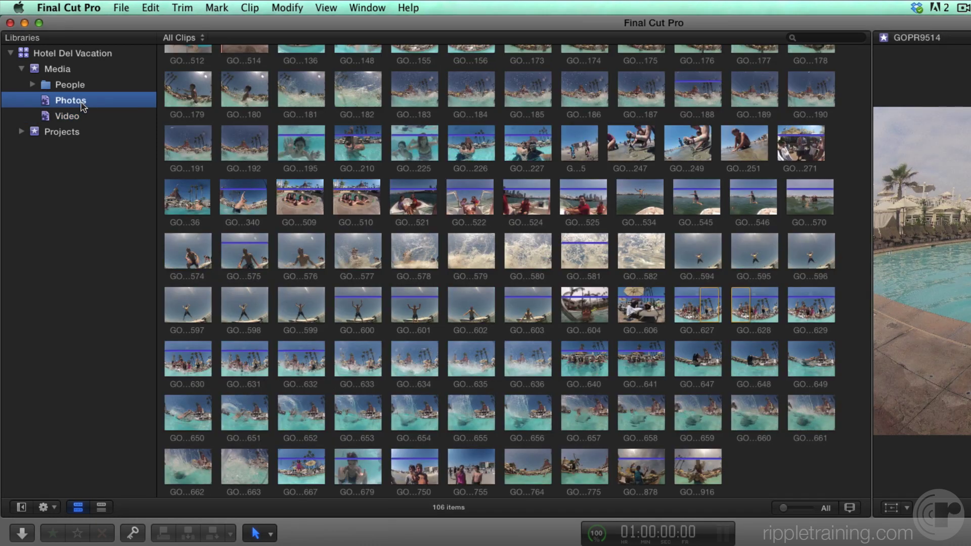
{"action": "left_click", "coordinate": [83, 120]}
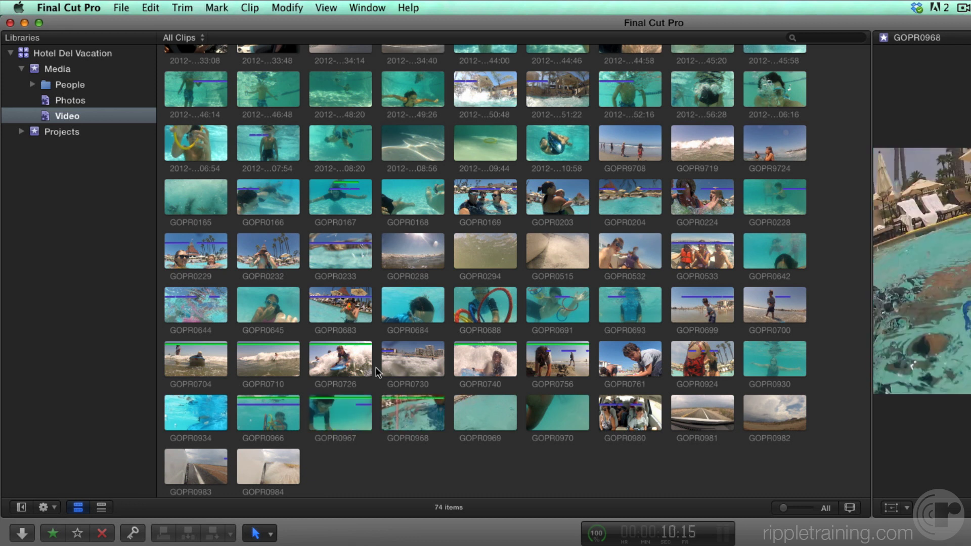
- Open the browser's clip rating filter menu for the Video collection
{"action": "left_click", "coordinate": [182, 38]}
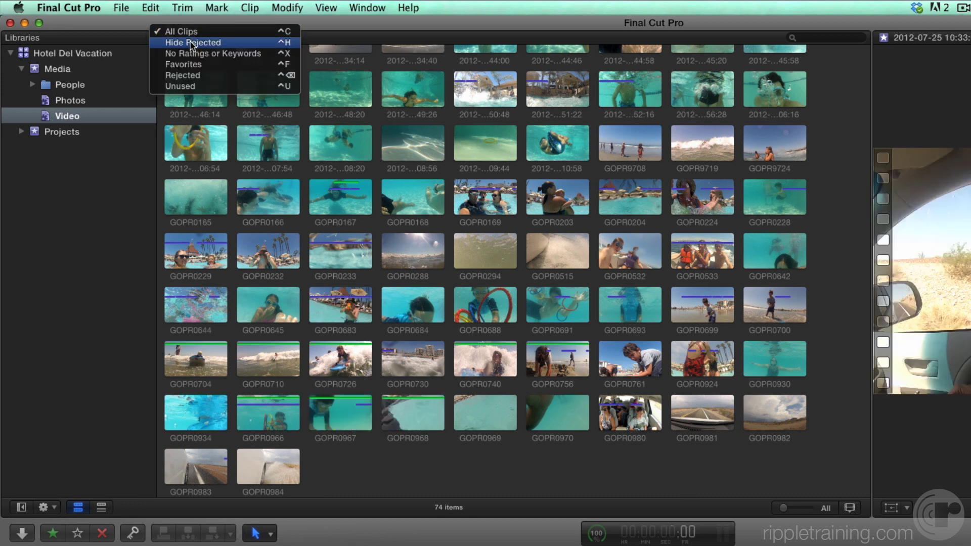
- Show only the nine Favorites, then switch the Video collection back to All Clips
{"action": "left_click", "coordinate": [193, 64]}
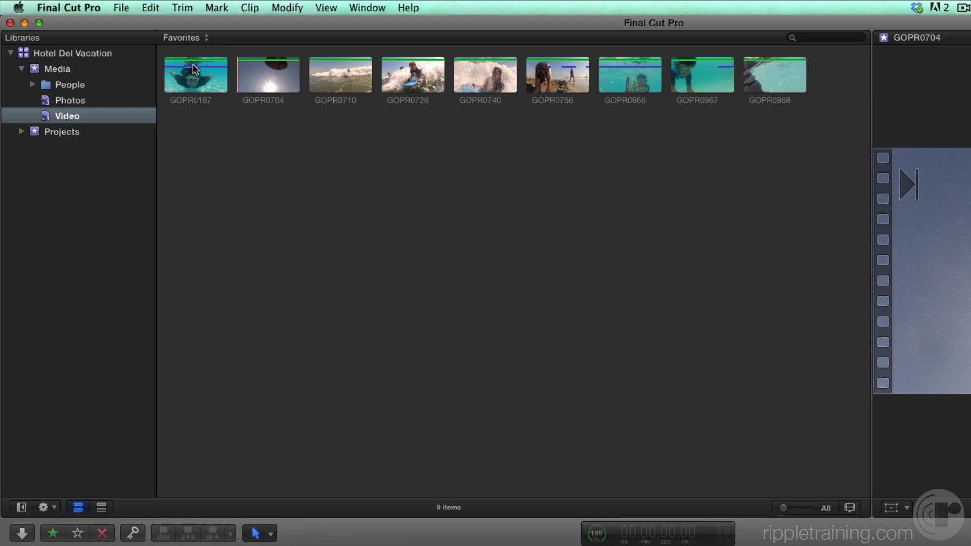
{"action": "left_click", "coordinate": [201, 37]}
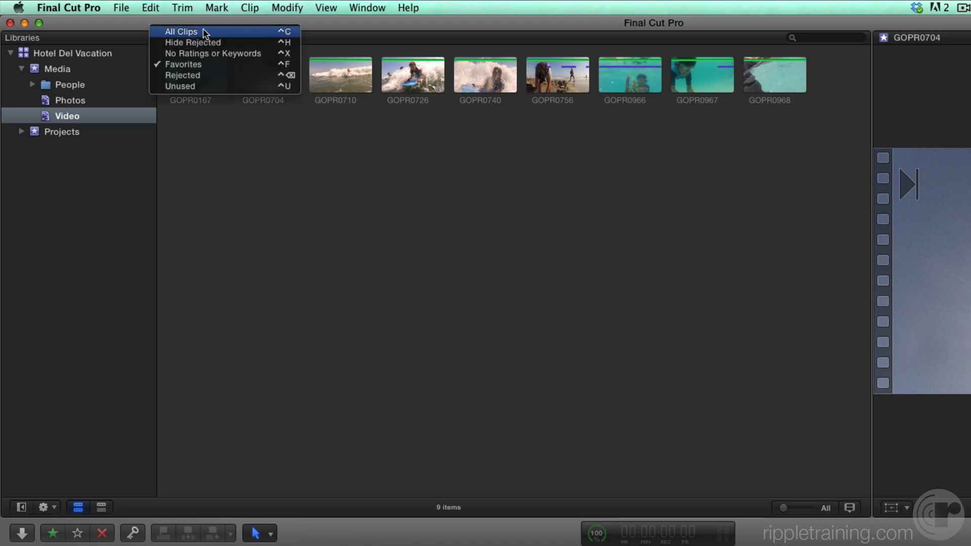
{"action": "left_click", "coordinate": [205, 32]}
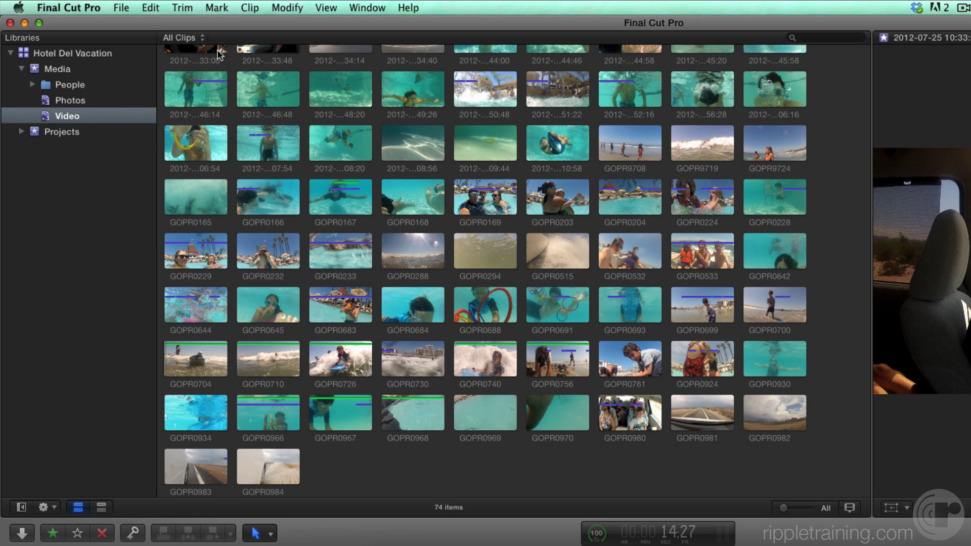
{"action": "scroll", "coordinate": [219, 54], "scroll_direction": "down", "scroll_amount": 1}
{"action": "left_click", "coordinate": [107, 117]}
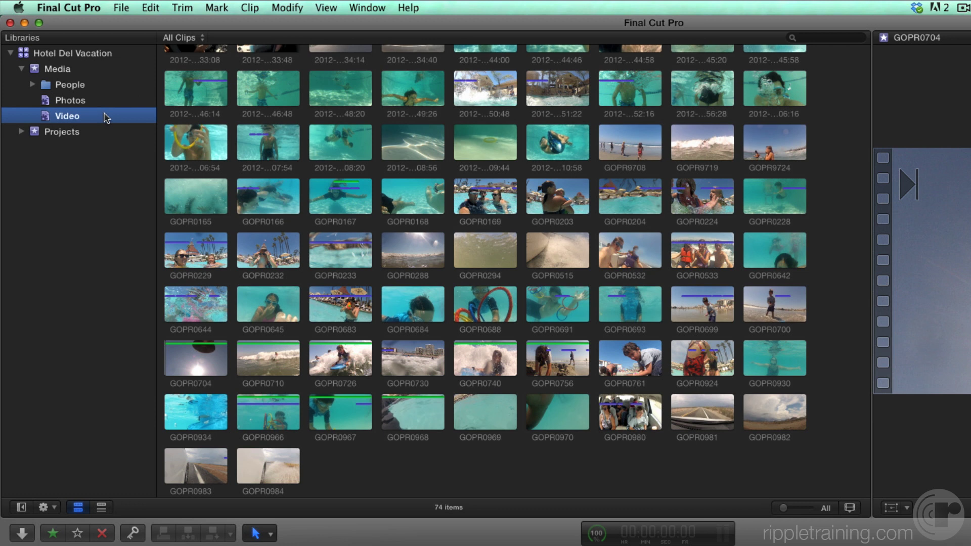
- Duplicate the Video smart collection and rename the copy Video Favorites
{"action": "key", "text": "super+d"}
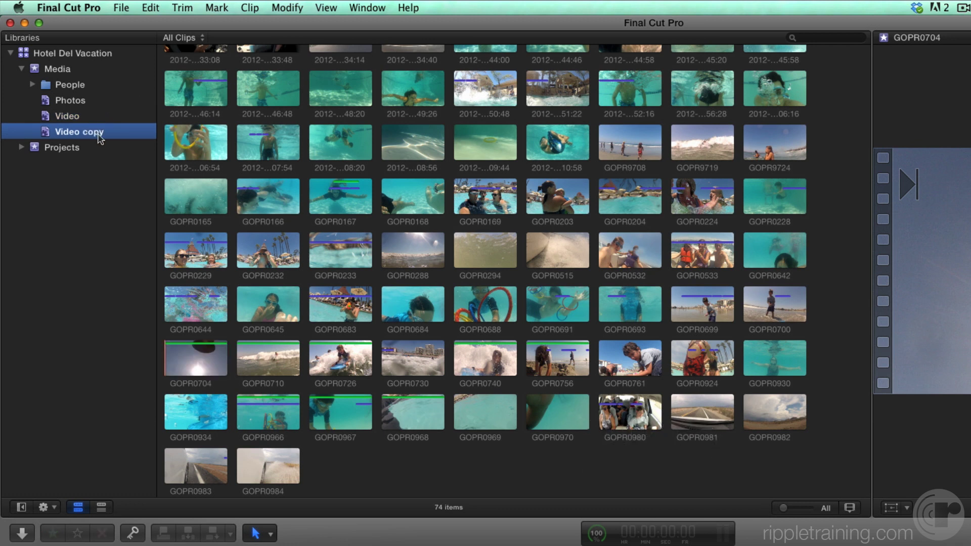
{"action": "left_click", "coordinate": [99, 135]}
{"action": "left_click", "coordinate": [102, 132]}
{"action": "key", "text": "BackSpace"}
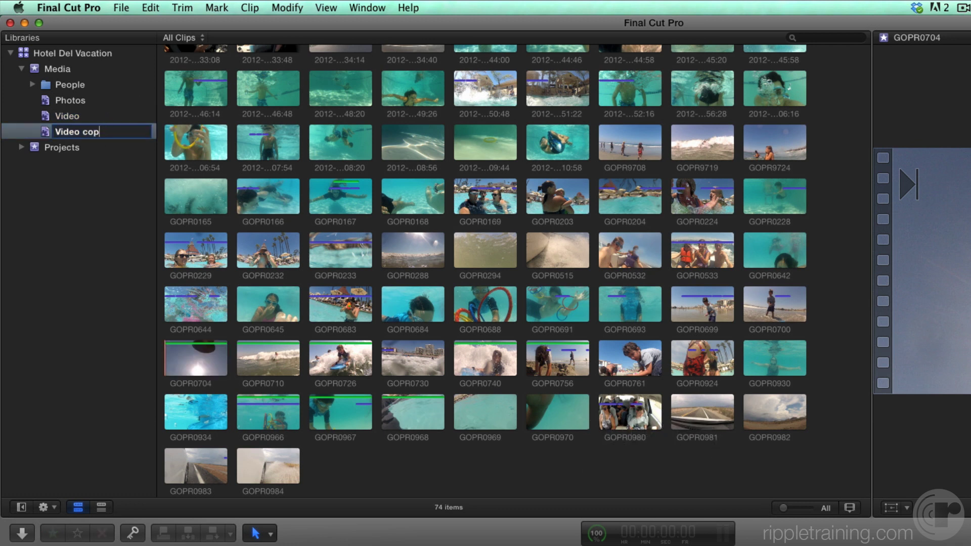
{"action": "key", "text": "BackSpace"}
{"action": "key", "text": "BackSpace"}
{"action": "key", "text": "BackSpace"}
{"action": "type", "text": "Favorites"}
{"action": "key", "text": "Return"}
- Add a Ratings rule for Favorites to Video Favorites, narrowing it to nine clips
{"action": "double_click", "coordinate": [106, 132]}
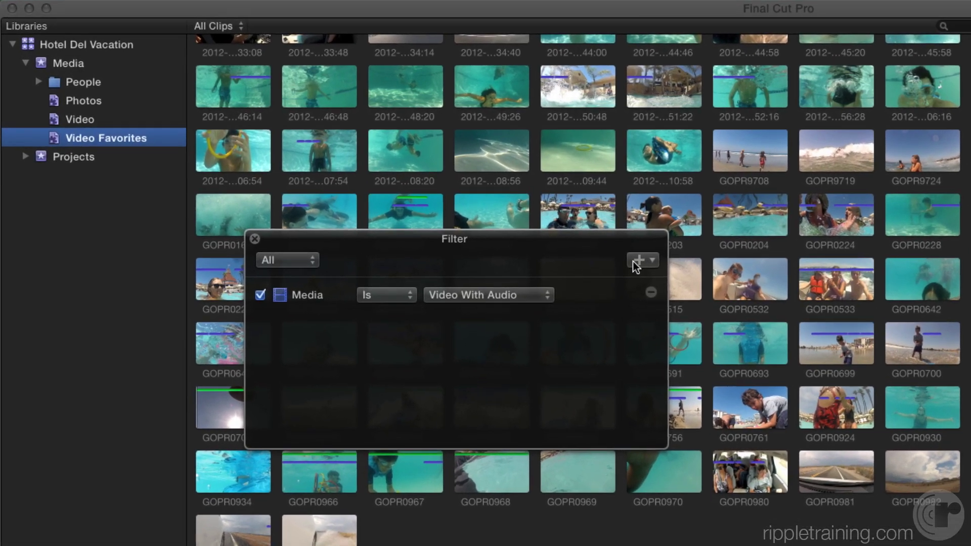
{"action": "left_click", "coordinate": [638, 260]}
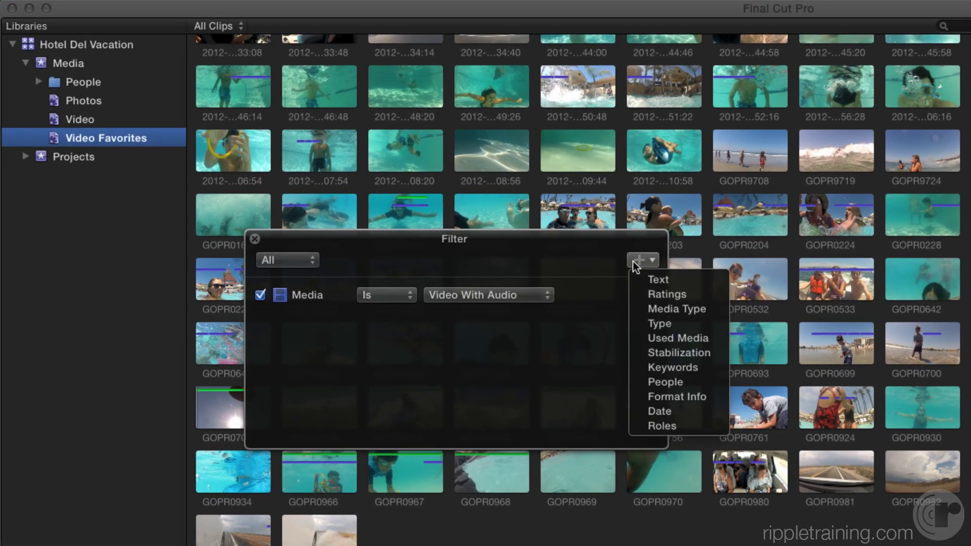
{"action": "left_click", "coordinate": [639, 290]}
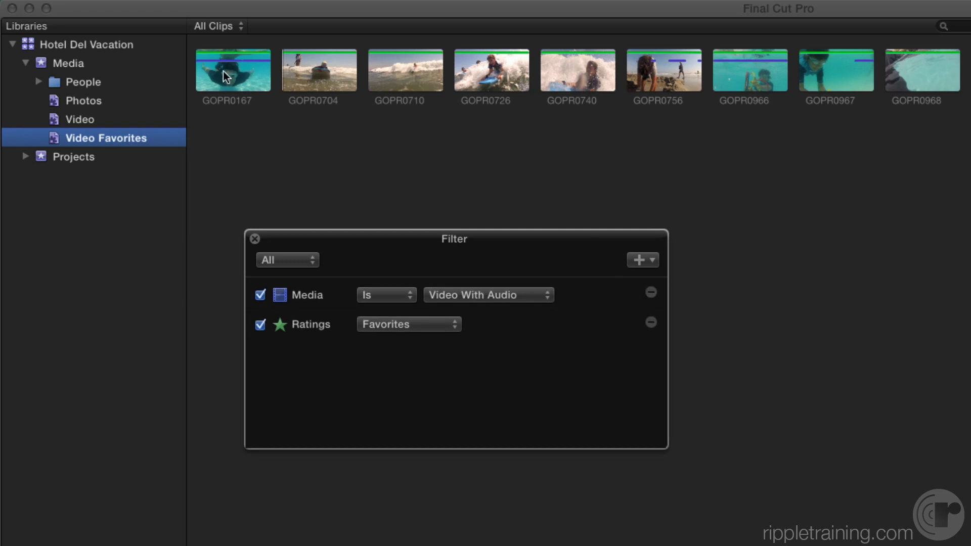
{"action": "left_click", "coordinate": [350, 121]}
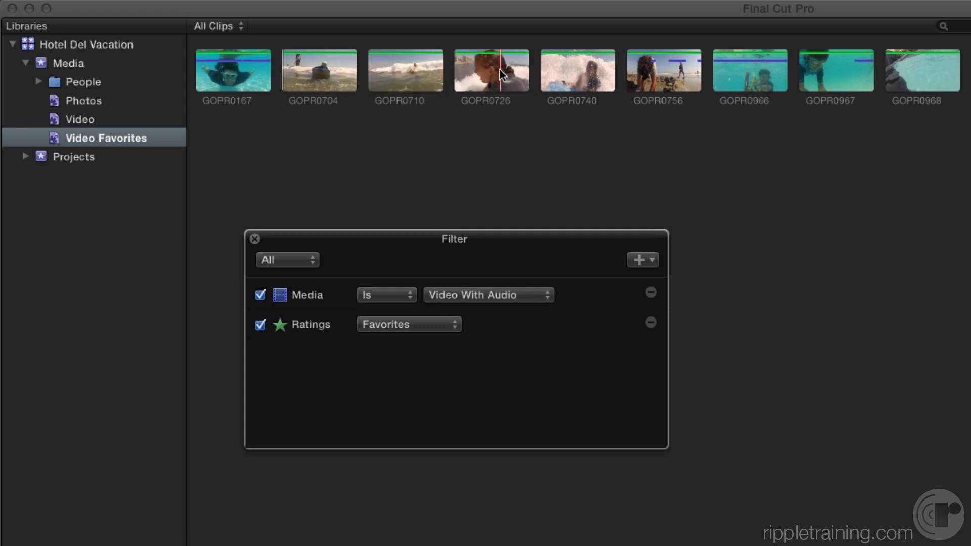
- Tag clips GOPR0966 and GOPR0967 with a keyword of the first person's name
{"action": "left_click", "coordinate": [762, 68]}
{"action": "left_click", "coordinate": [814, 71], "text": "super"}
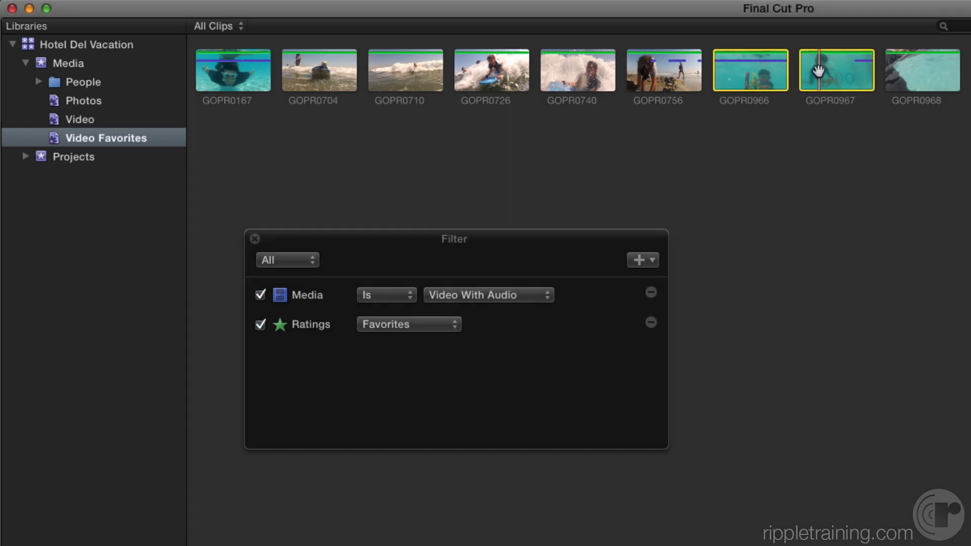
{"action": "key", "text": "super+k"}
{"action": "type", "text": "Andy"}
{"action": "key", "text": "Return"}
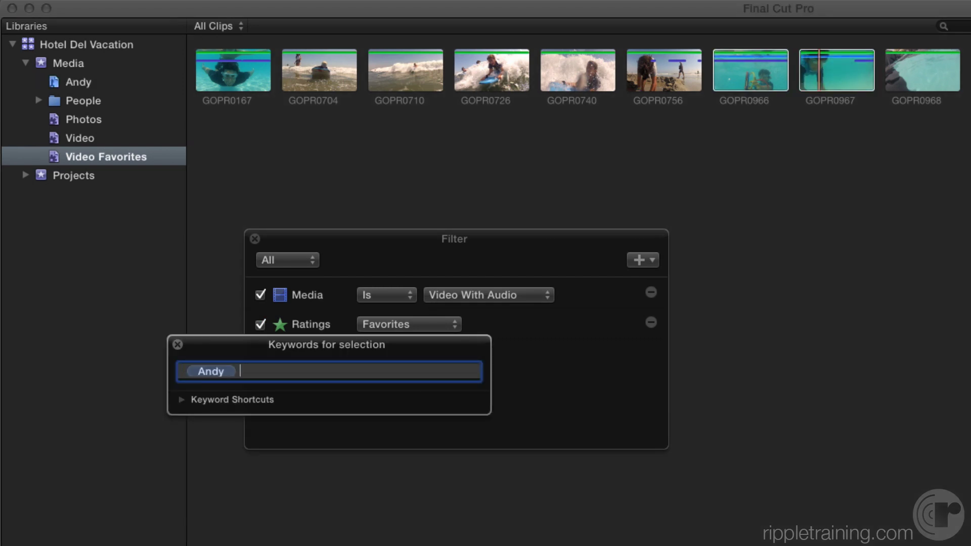
- Tag clips GOPR0726 and GOPR0740 with a keyword of the second person's name
{"action": "left_click", "coordinate": [494, 76]}
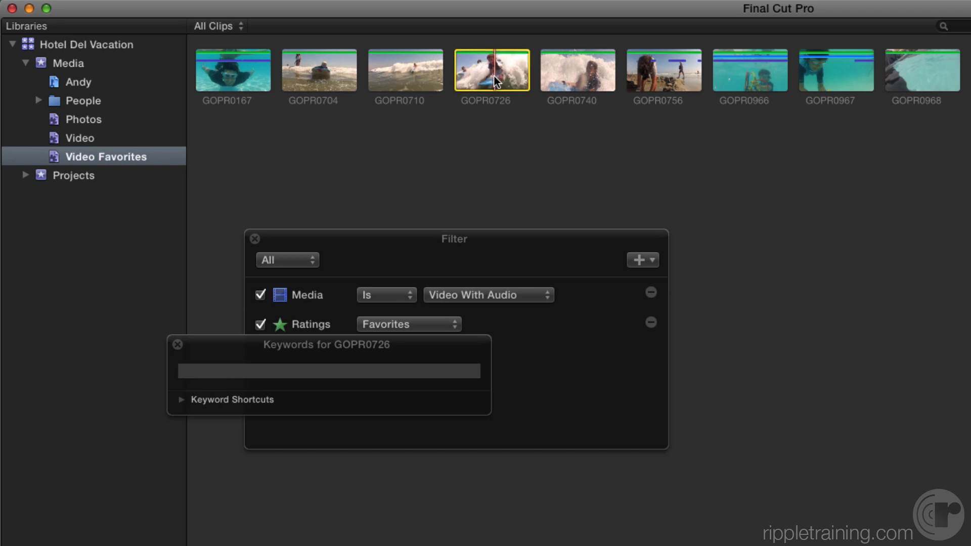
{"action": "left_click", "coordinate": [567, 81], "text": "super"}
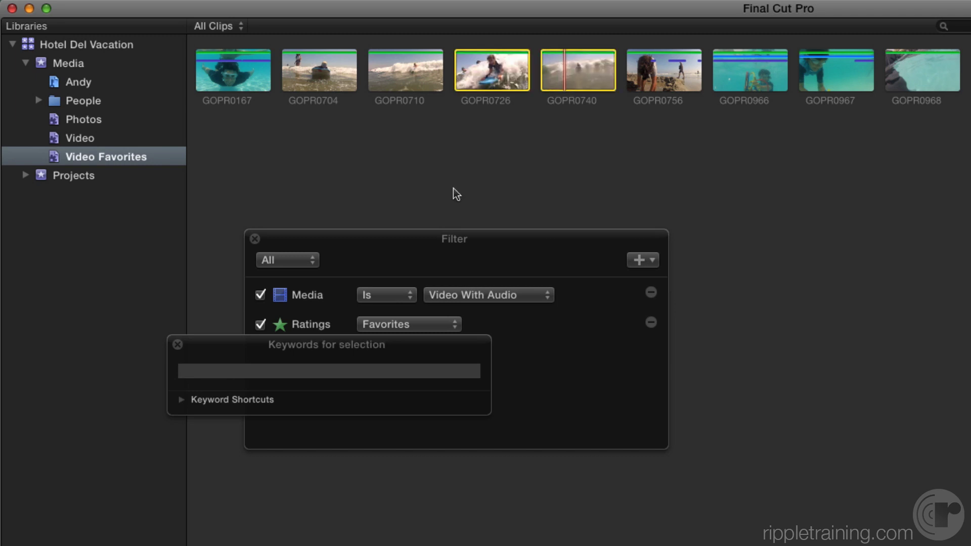
{"action": "left_click", "coordinate": [235, 372]}
{"action": "type", "text": "Rachel"}
{"action": "key", "text": "Return"}
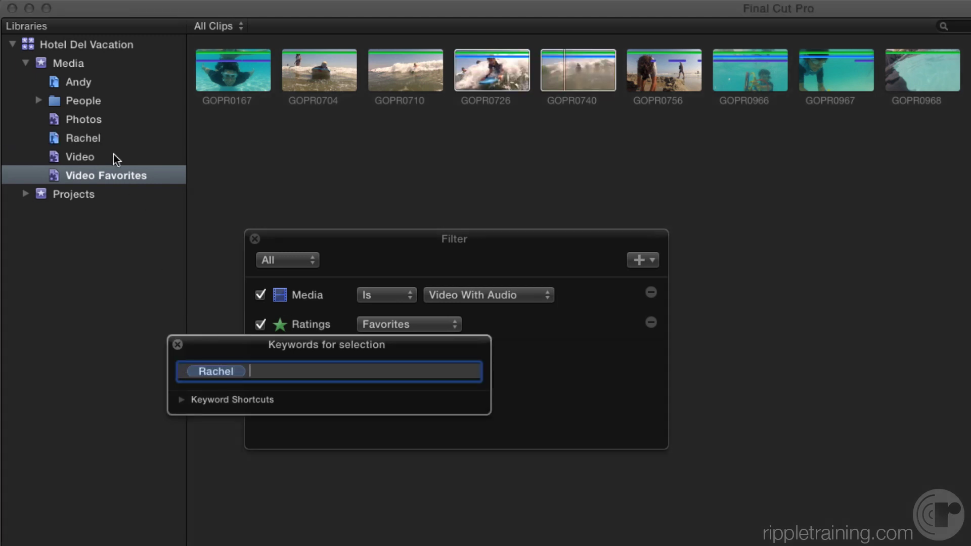
{"action": "left_click", "coordinate": [76, 79]}
{"action": "left_click", "coordinate": [75, 81]}
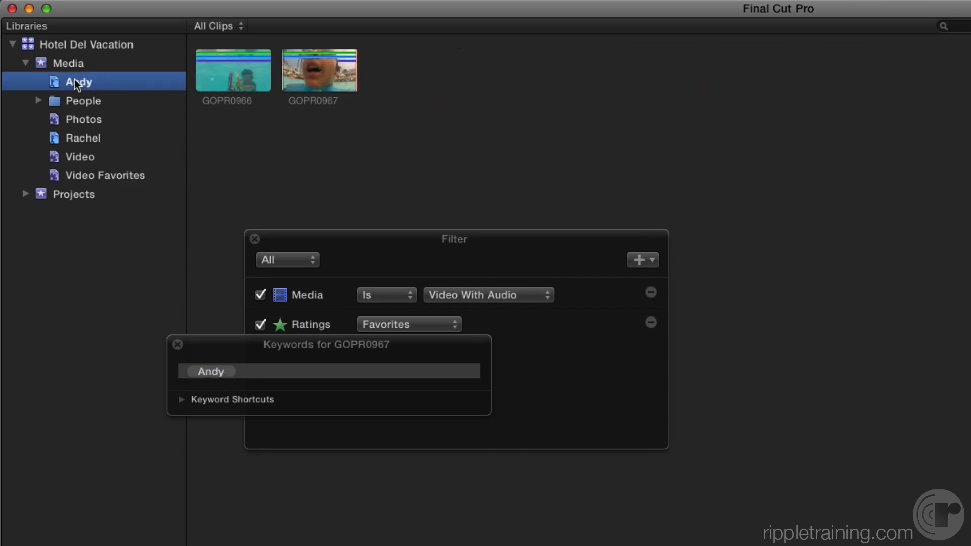
- Check a tagged clip in each person keyword collection, then return to Video Favorites
{"action": "left_click", "coordinate": [238, 81]}
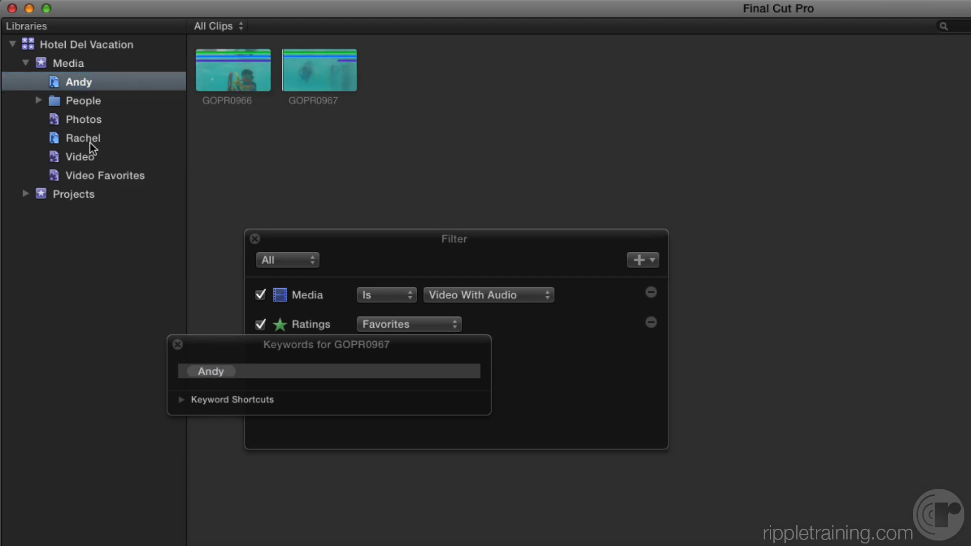
{"action": "left_click", "coordinate": [92, 144]}
{"action": "left_click", "coordinate": [227, 78]}
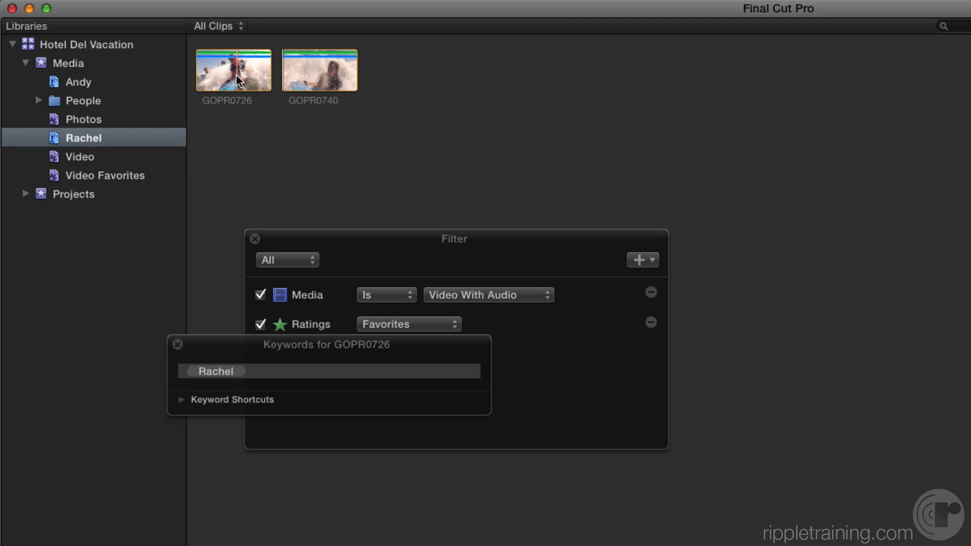
{"action": "left_click", "coordinate": [115, 178]}
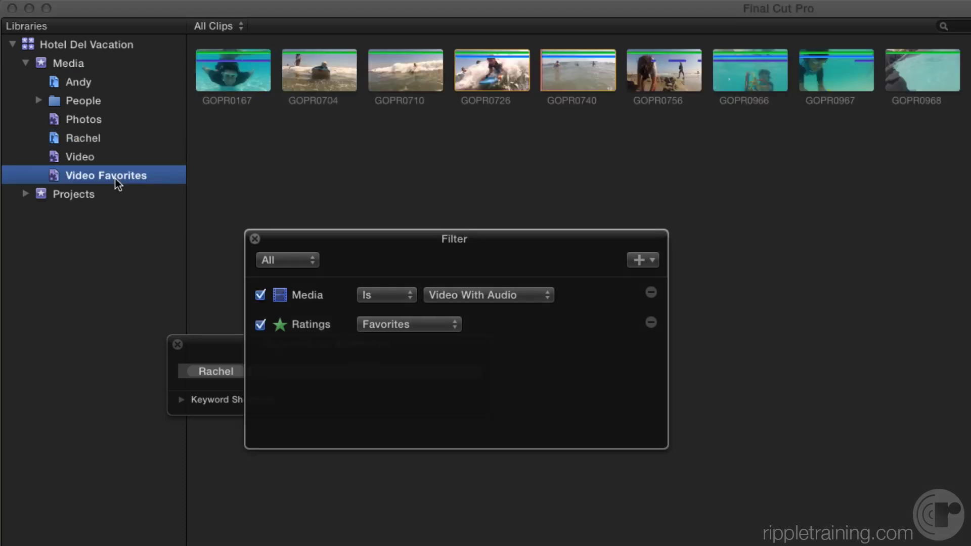
- Add a Keywords rule including both person keywords to Video Favorites, then switch it off
{"action": "left_click", "coordinate": [639, 260]}
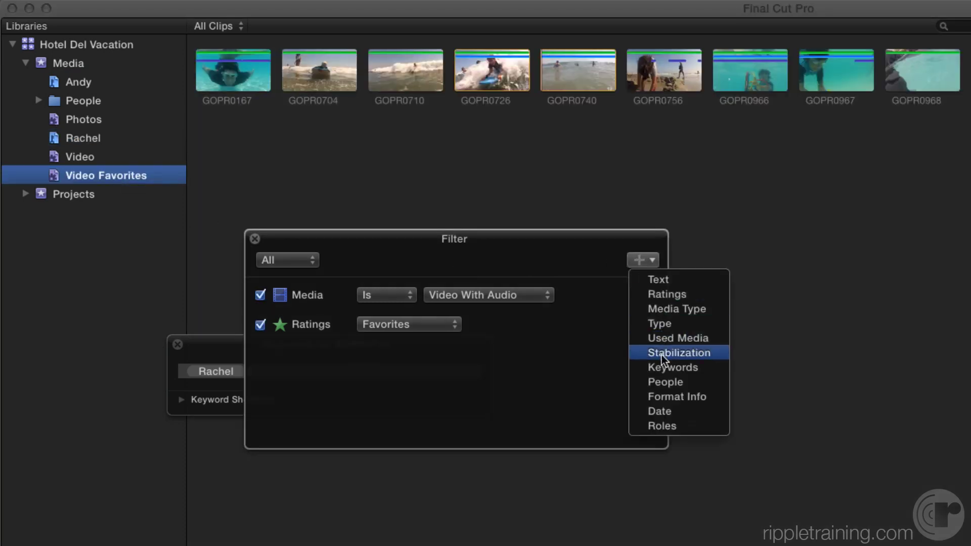
{"action": "left_click", "coordinate": [658, 367]}
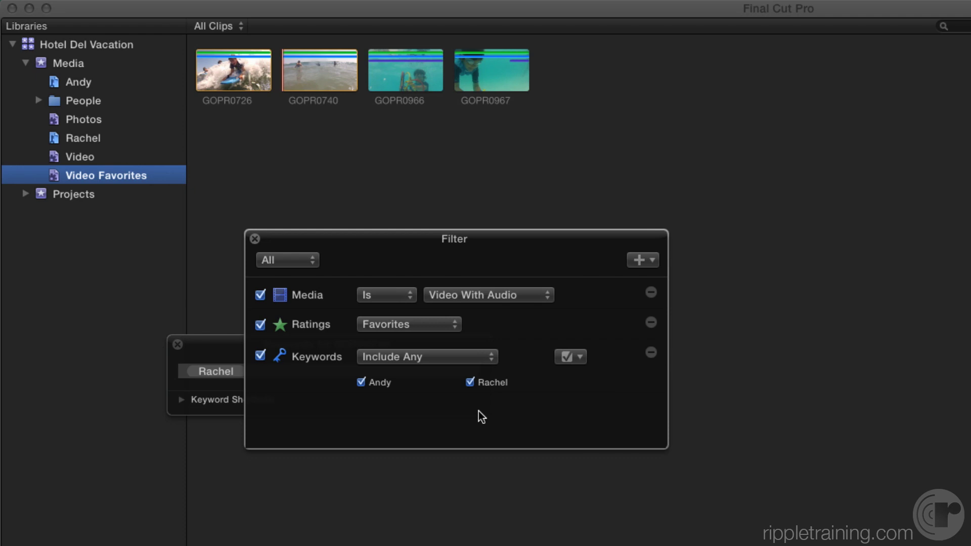
{"action": "left_click", "coordinate": [474, 386]}
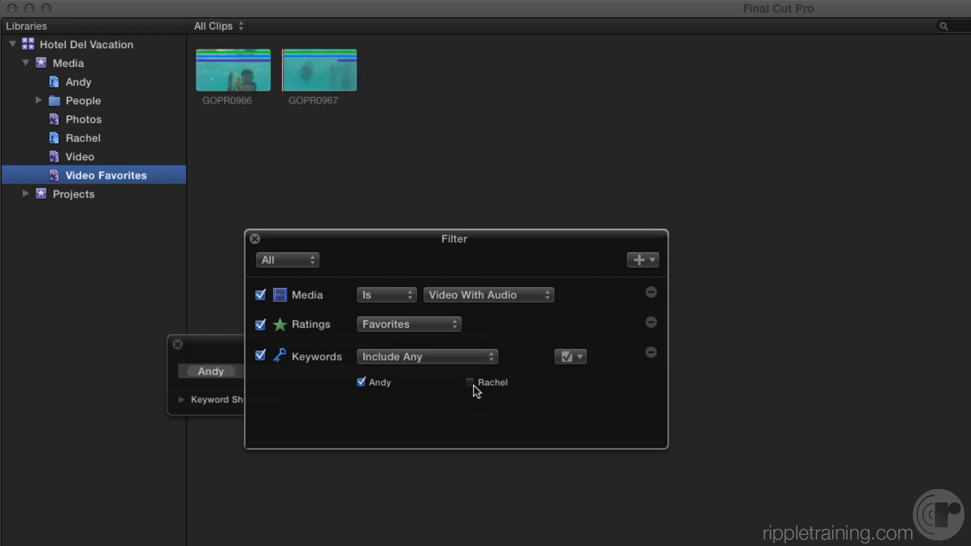
{"action": "left_click", "coordinate": [470, 383]}
{"action": "left_click", "coordinate": [361, 384]}
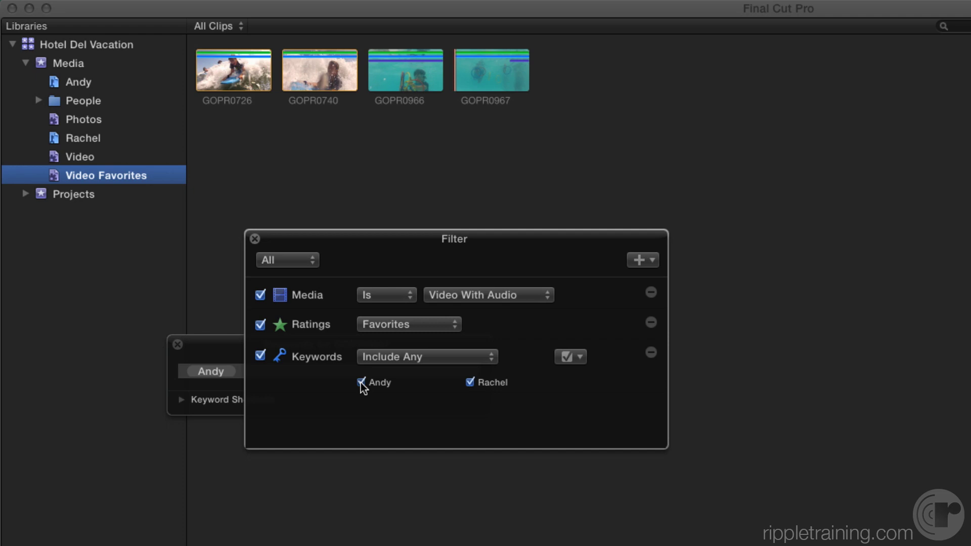
{"action": "left_click", "coordinate": [361, 383]}
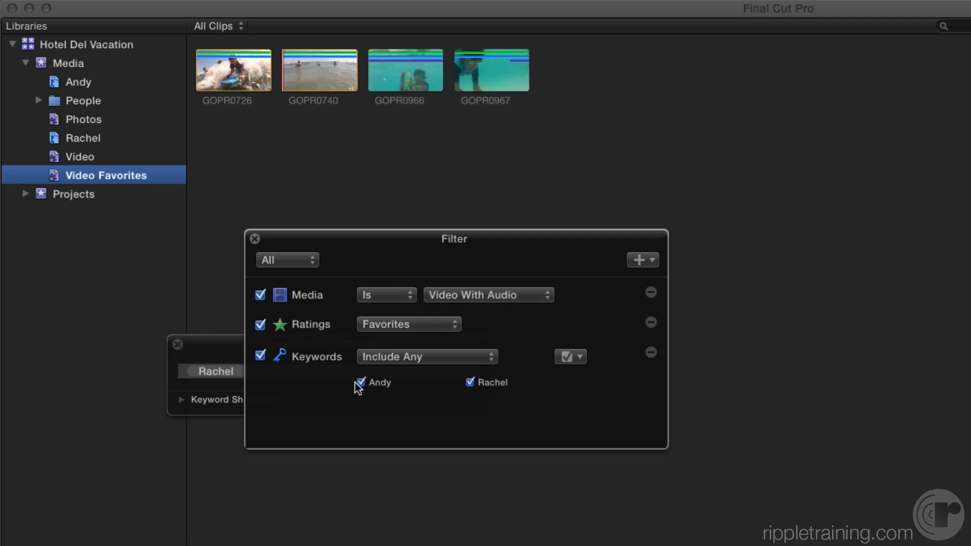
{"action": "left_click", "coordinate": [261, 355]}
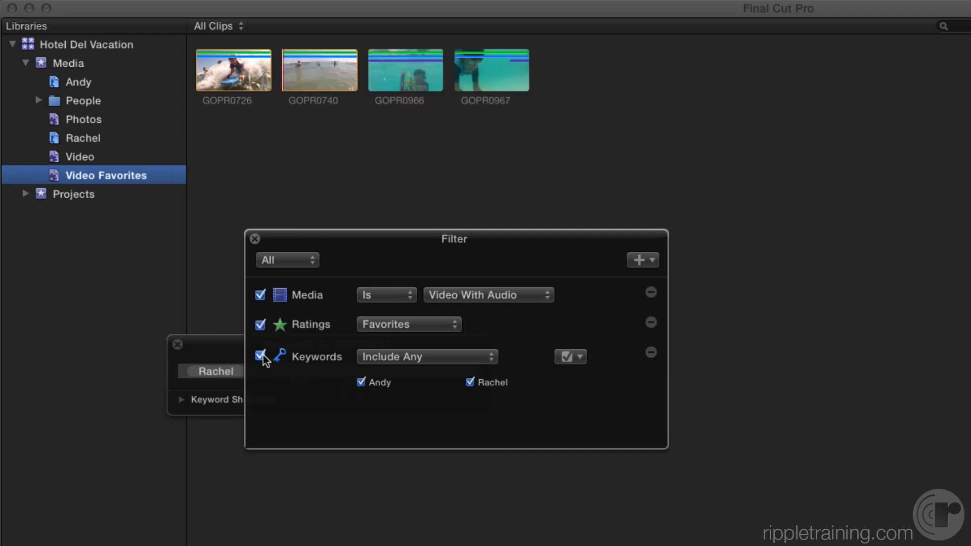